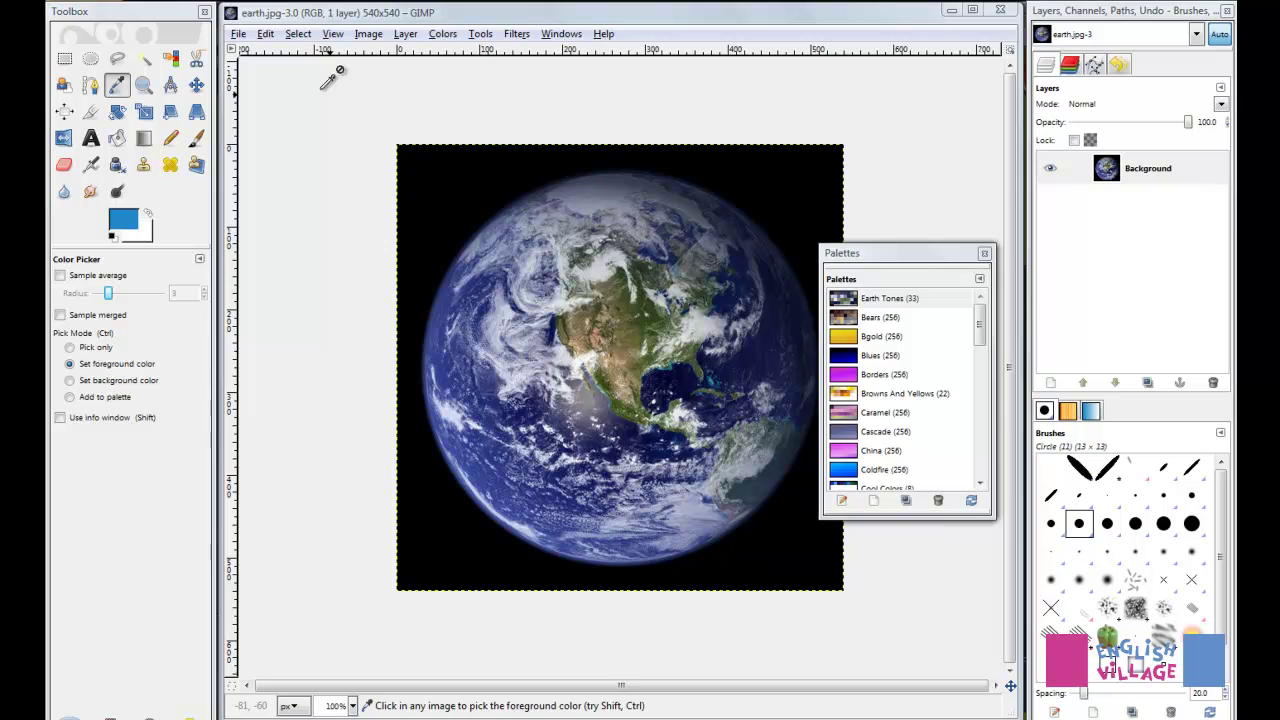
- Open Edit > Preferences and expand the Folders category to list its resource subfolders
left_click(265, 34)
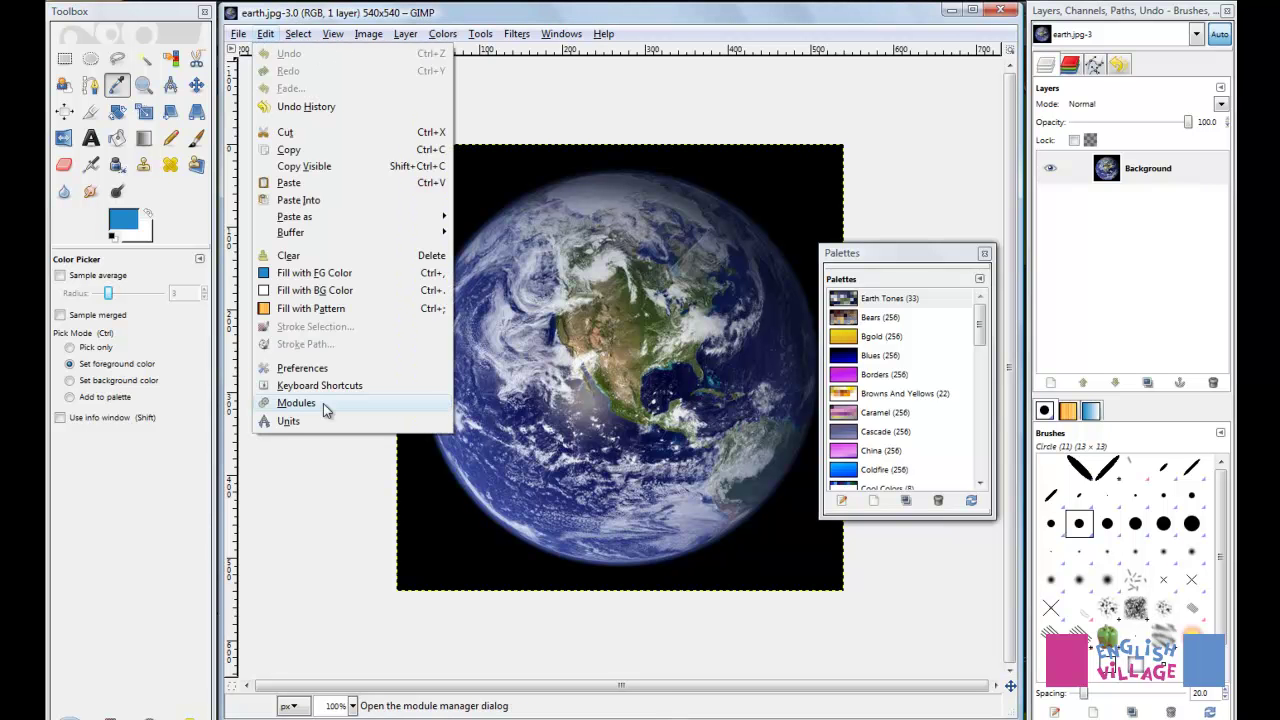
left_click(305, 368)
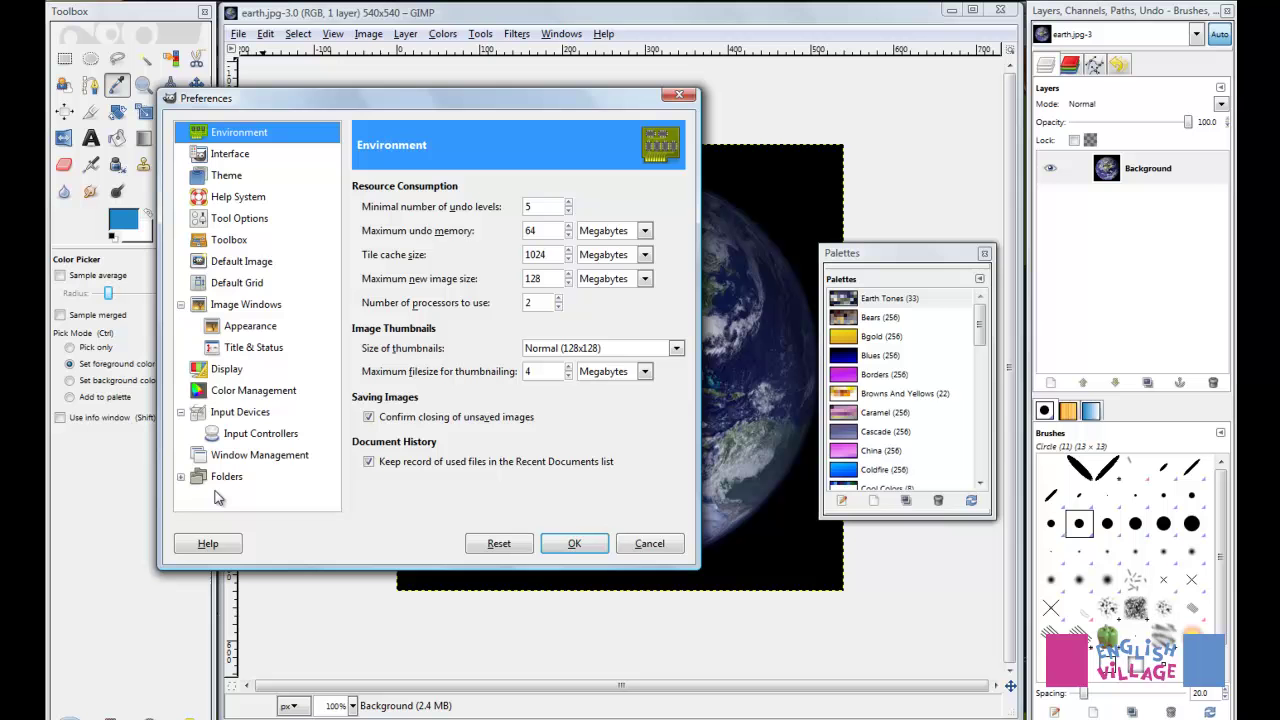
left_click(181, 478)
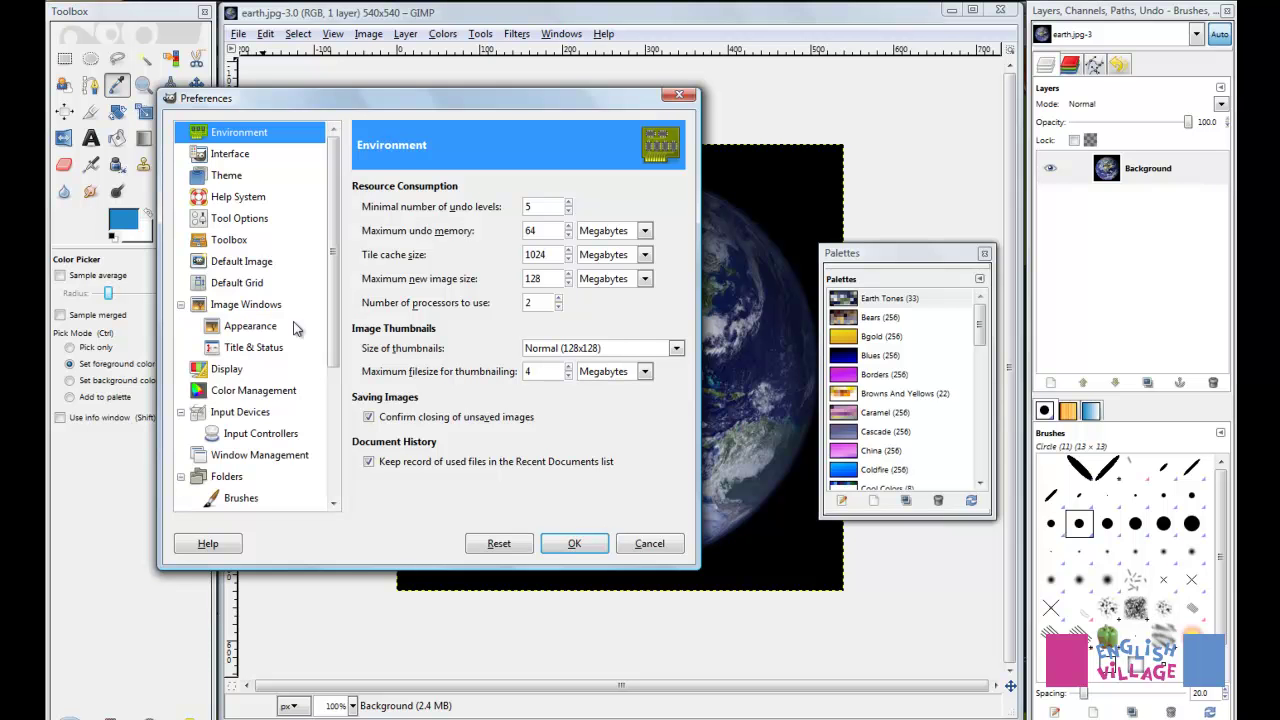
scroll(295, 330, "down", 5)
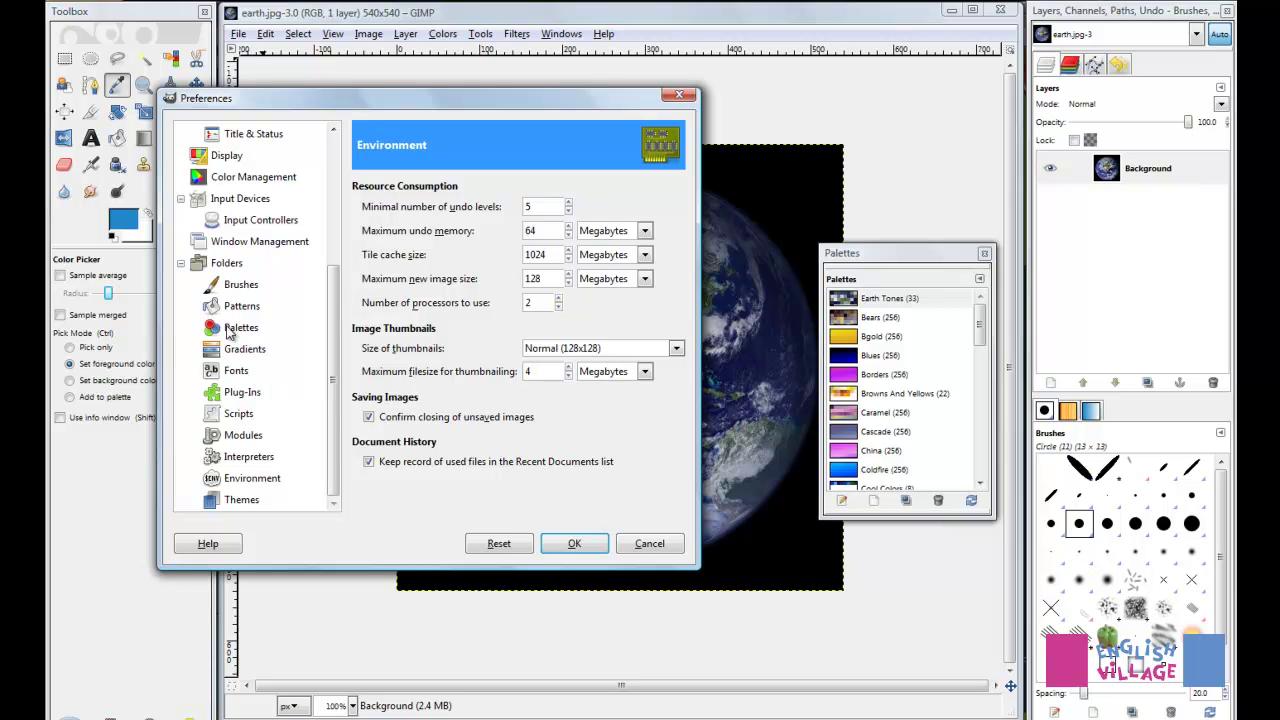
- Show the Palette Folders page listing the personal and built-in palettes folders
left_click(248, 333)
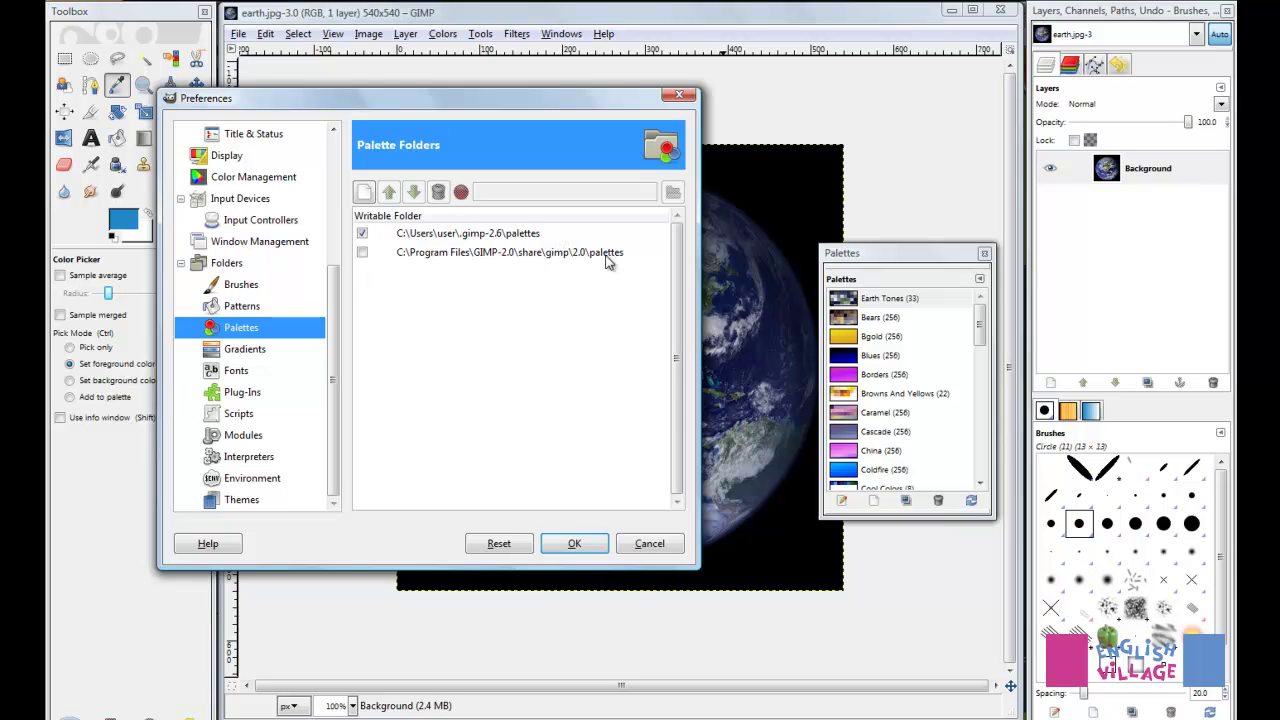
- Leave only the personal palettes folder writable, then bring up the Windows Start menu
left_click(362, 252)
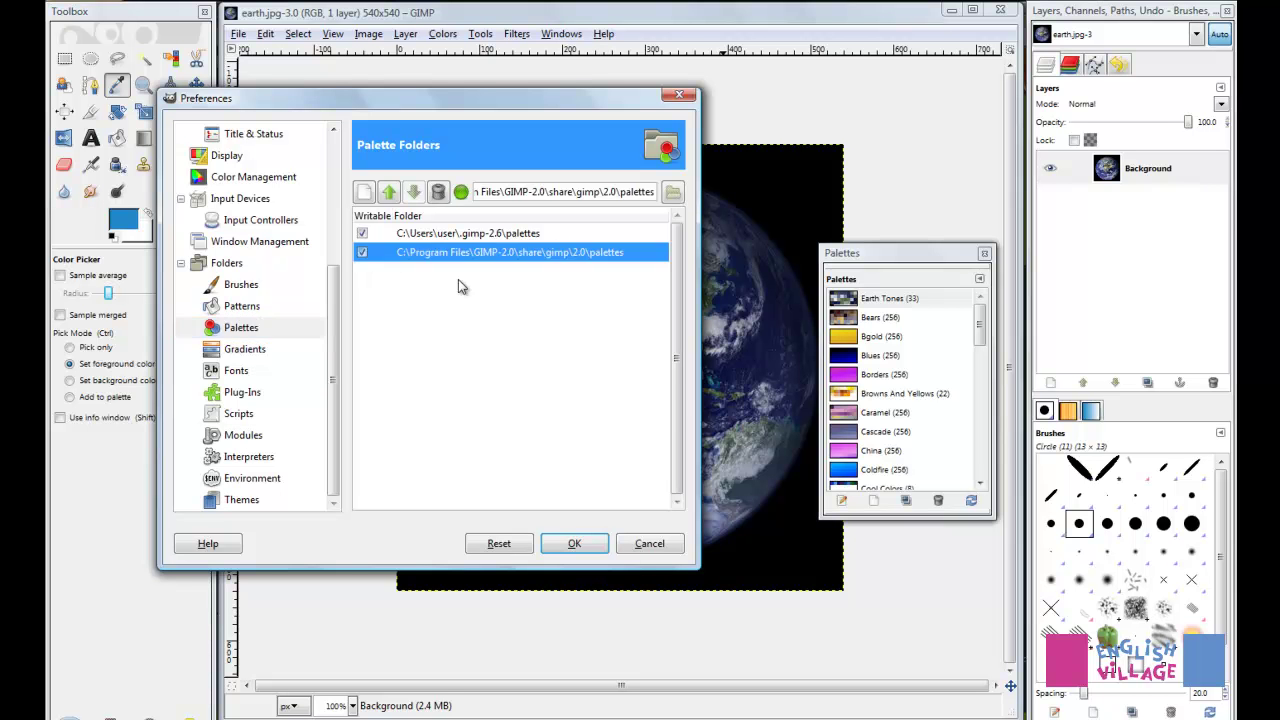
left_click(362, 234)
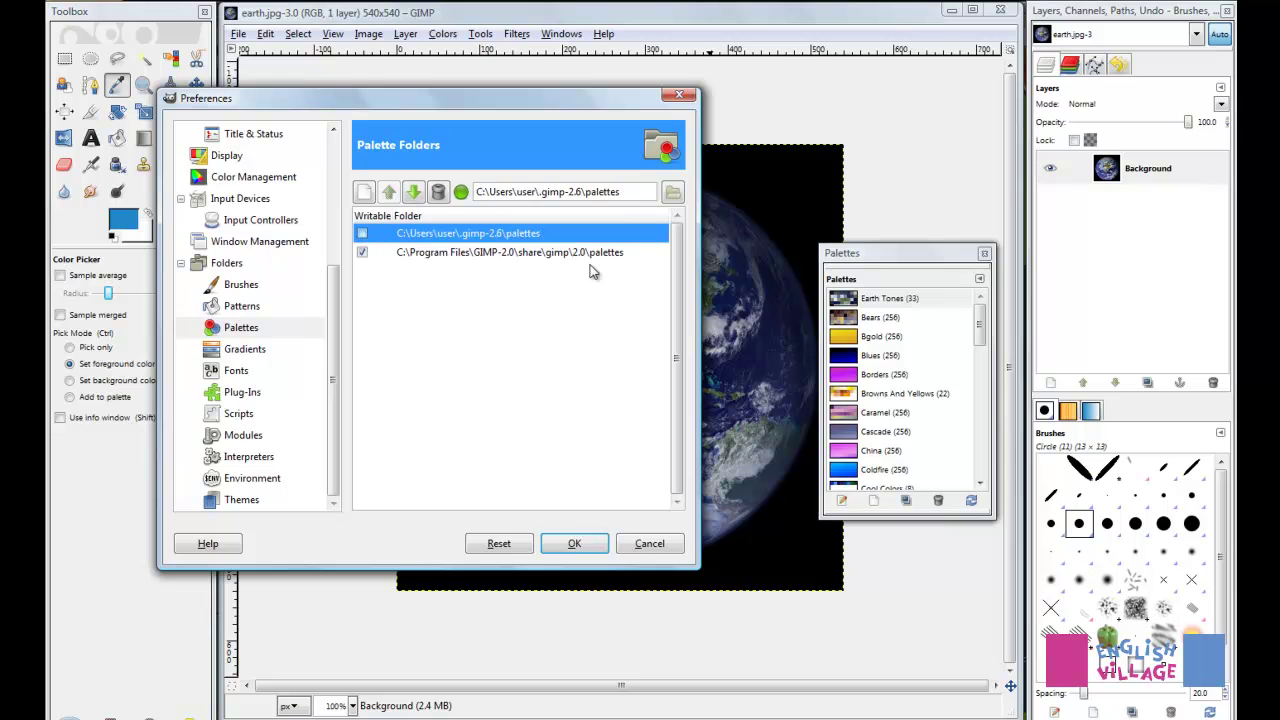
left_click(363, 253)
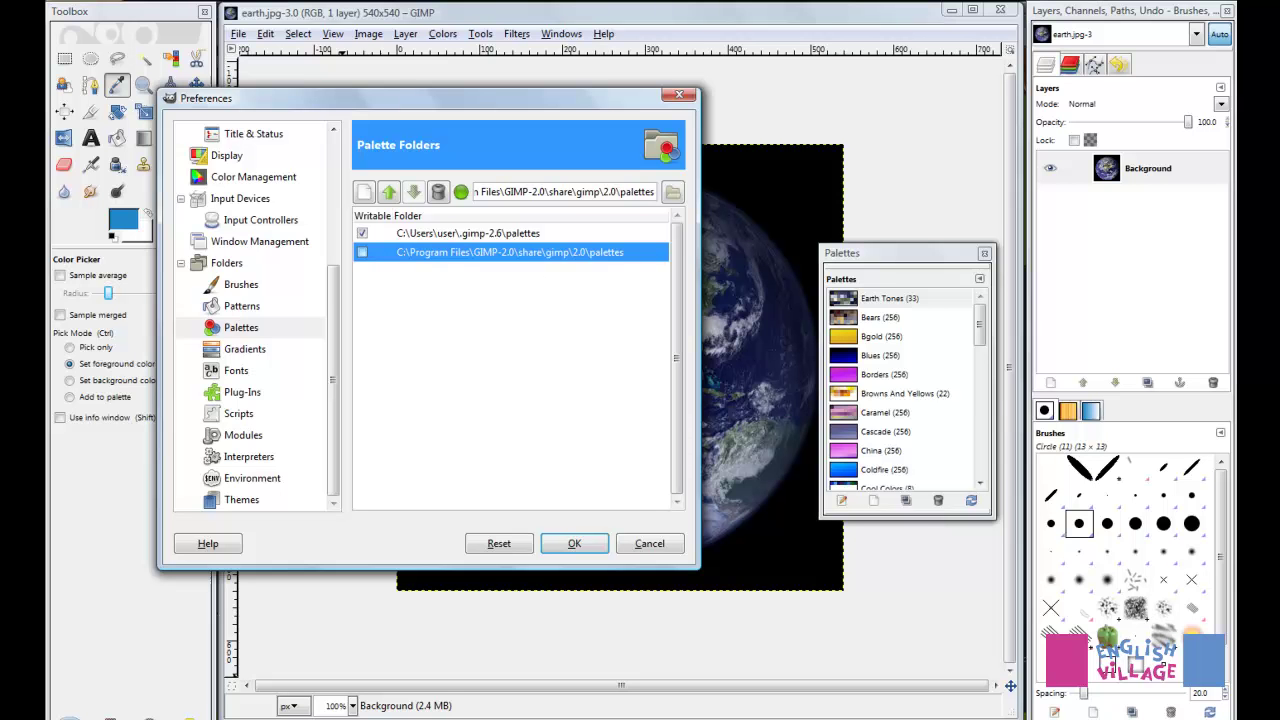
key("super")
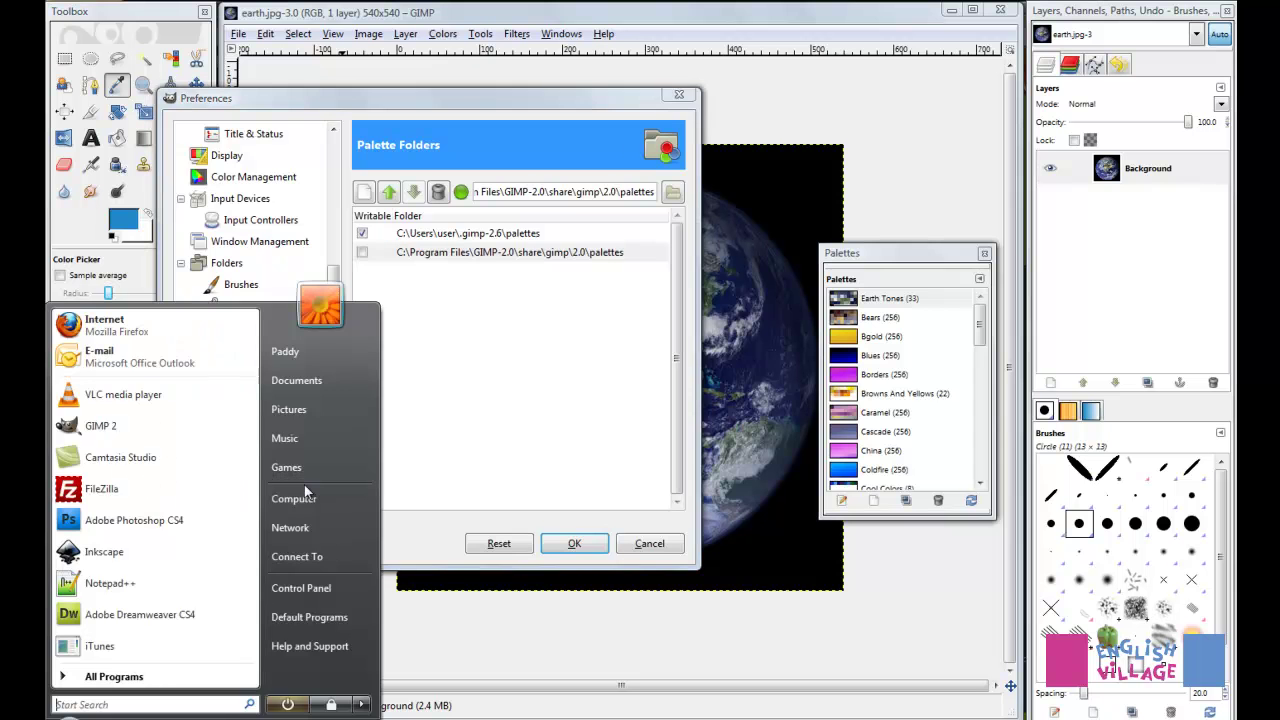
- Browse Explorer to C:\Users\user\.gimp-2.6\palettes
left_click(293, 498)
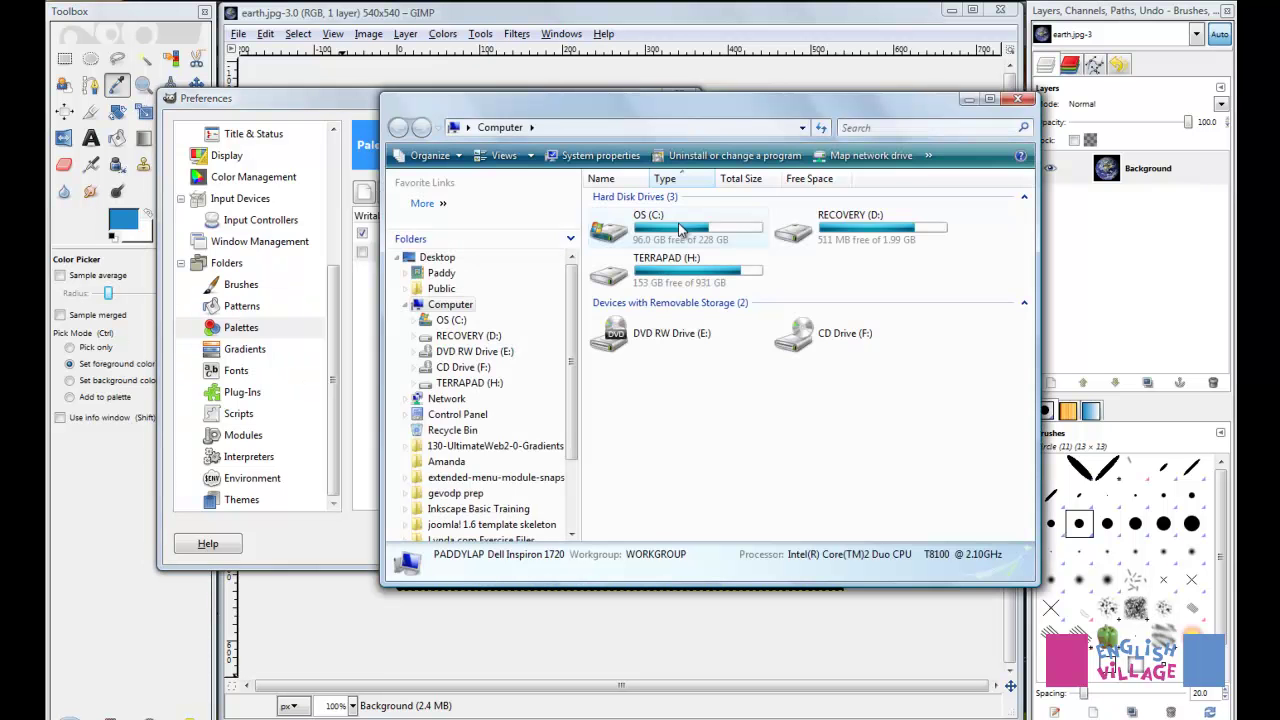
double_click(679, 230)
double_click(628, 464)
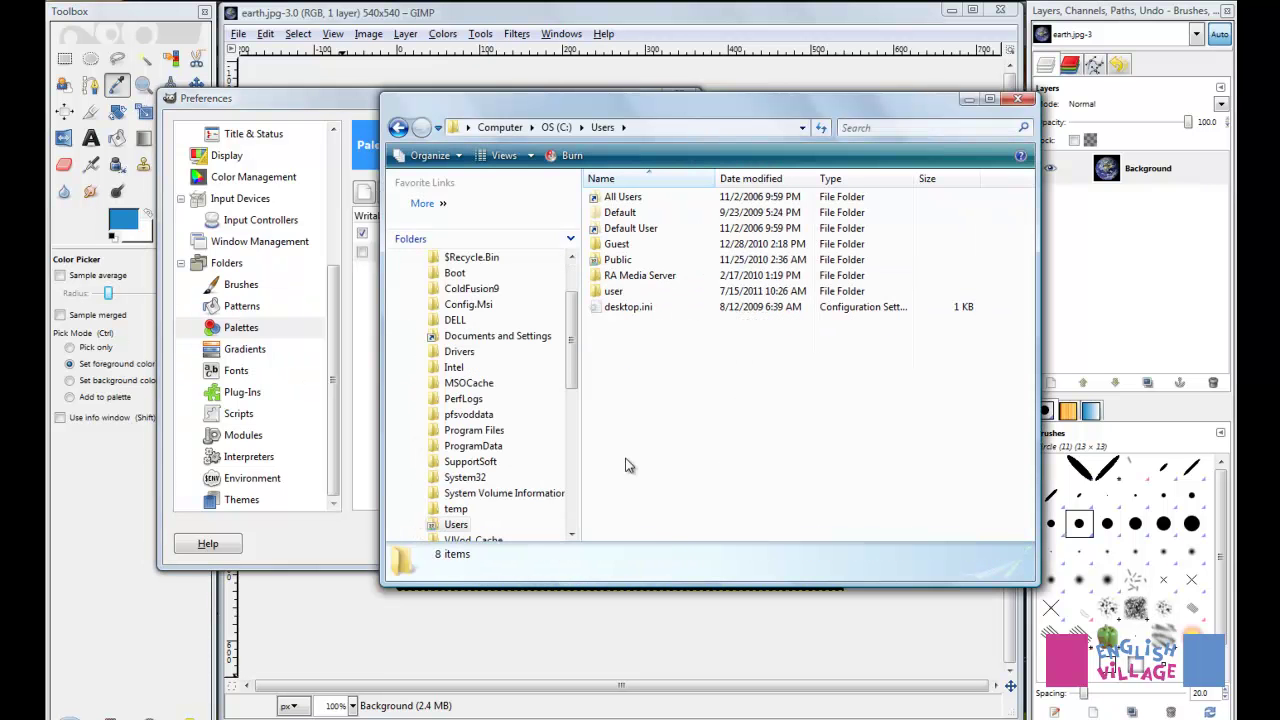
double_click(614, 291)
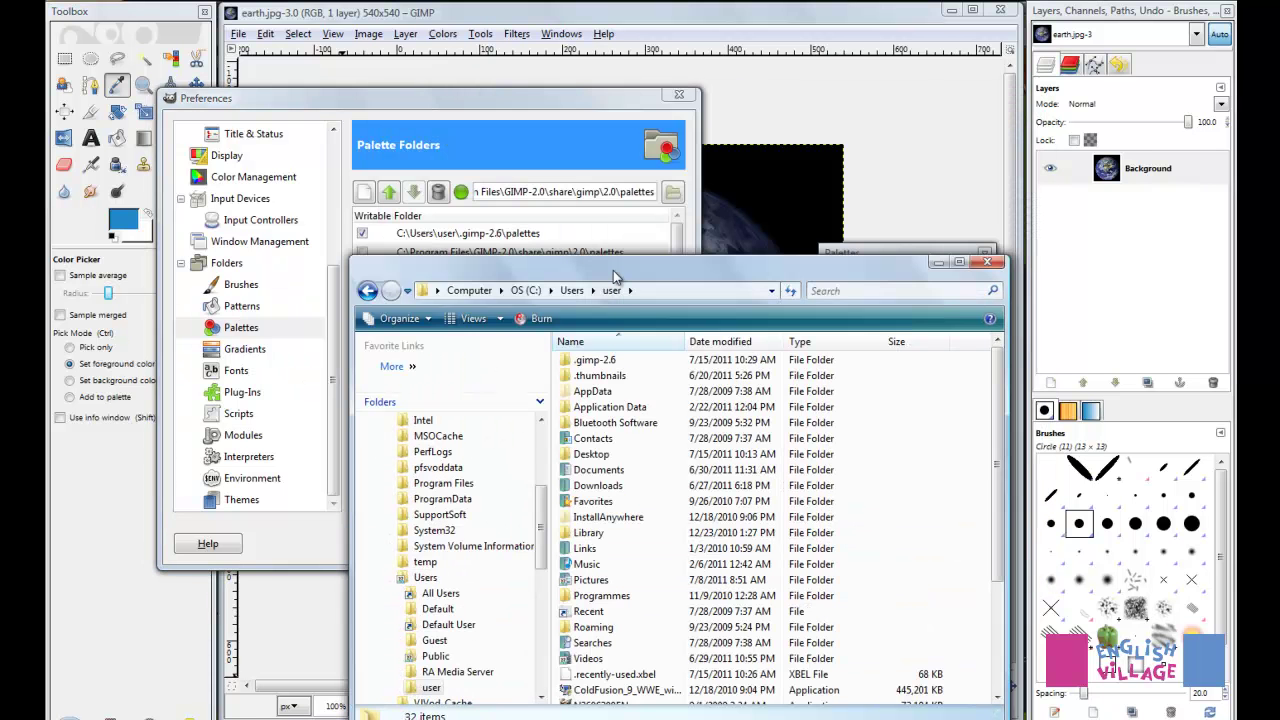
left_click_drag(613, 270, 603, 300)
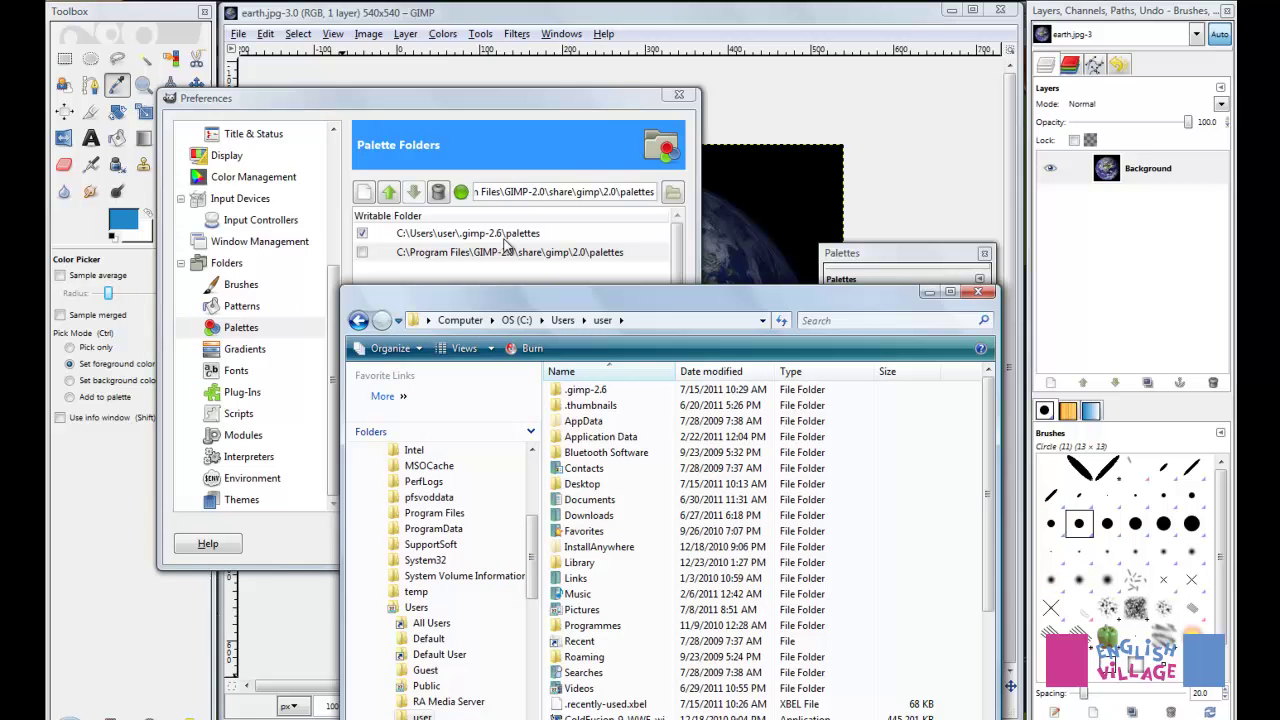
double_click(577, 392)
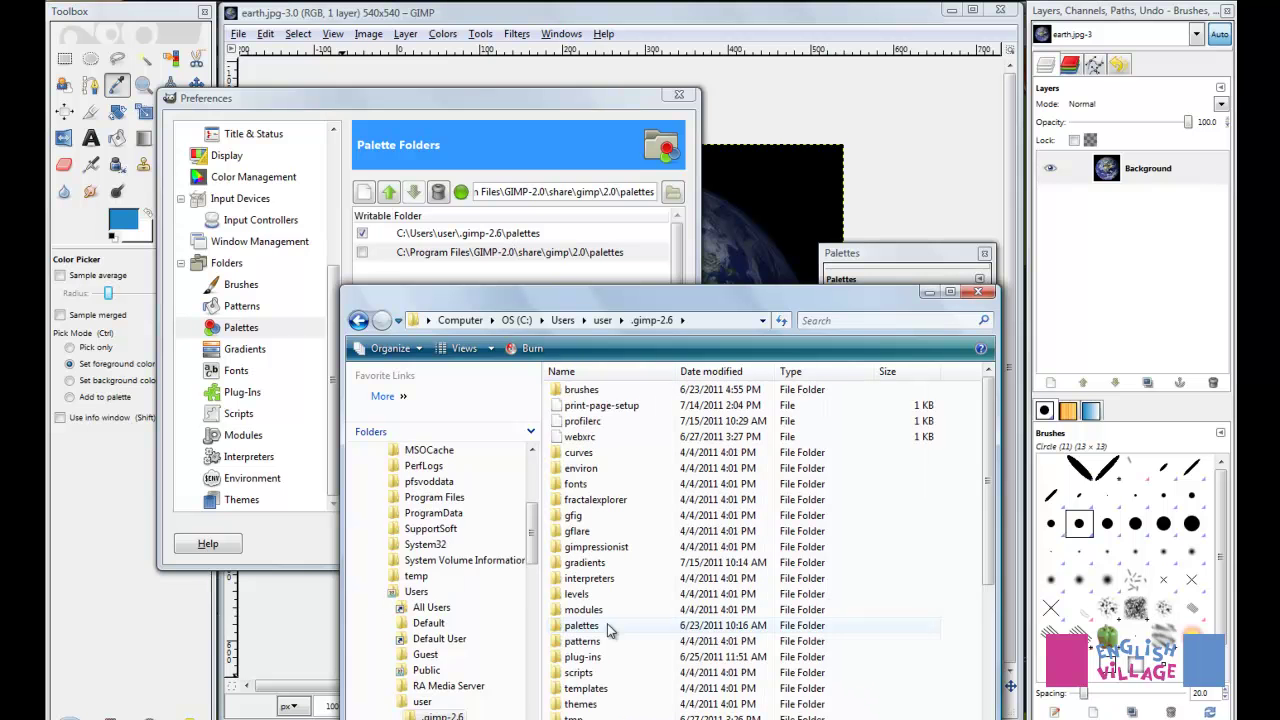
double_click(607, 625)
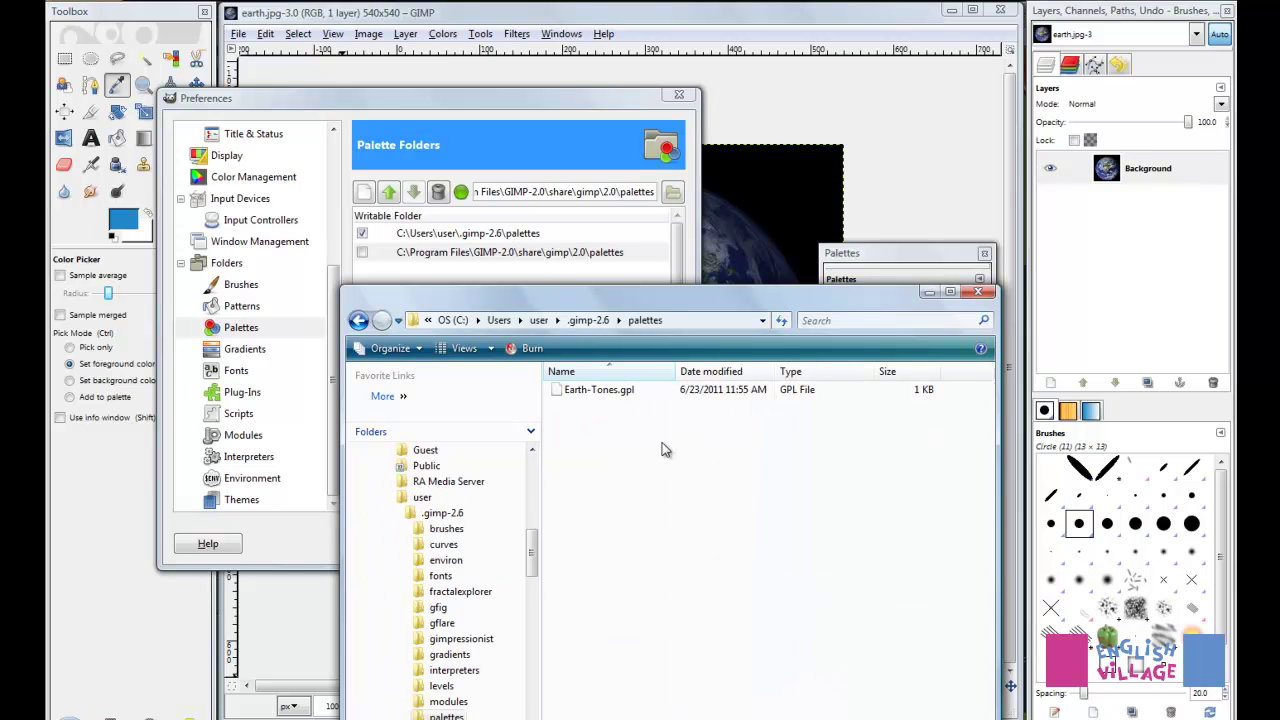
mouse_move(600, 390)
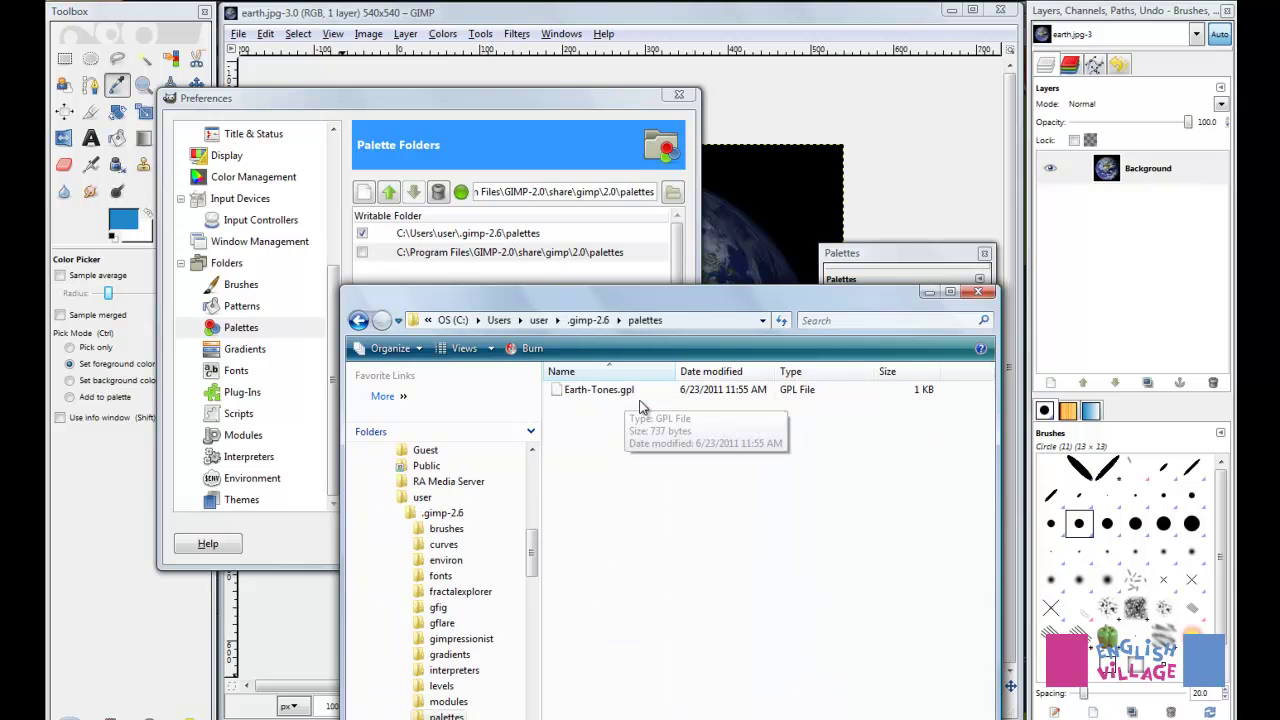
- Inspect Earth-Tones.gpl and arrange Explorer beside the Palette Folders preferences
mouse_move(715, 307)
left_mouse_down()
mouse_move(455, 267)
mouse_move(474, 262)
left_mouse_up()
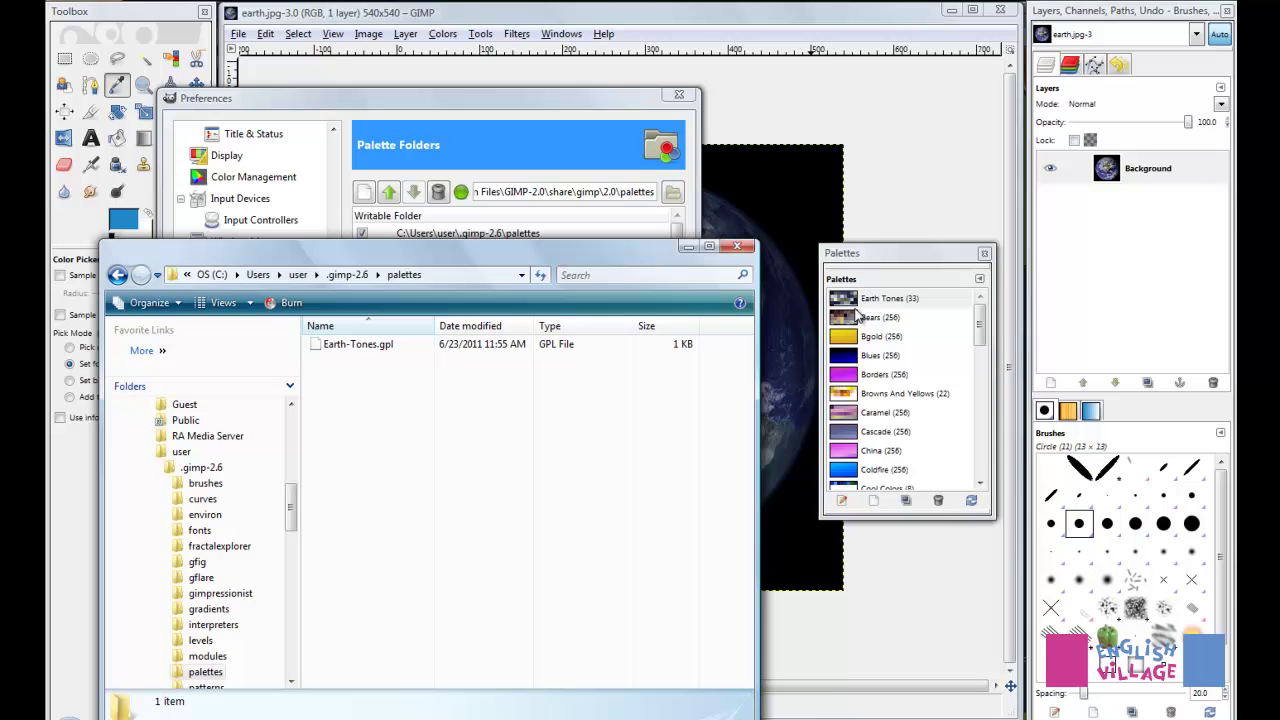
right_click(360, 346)
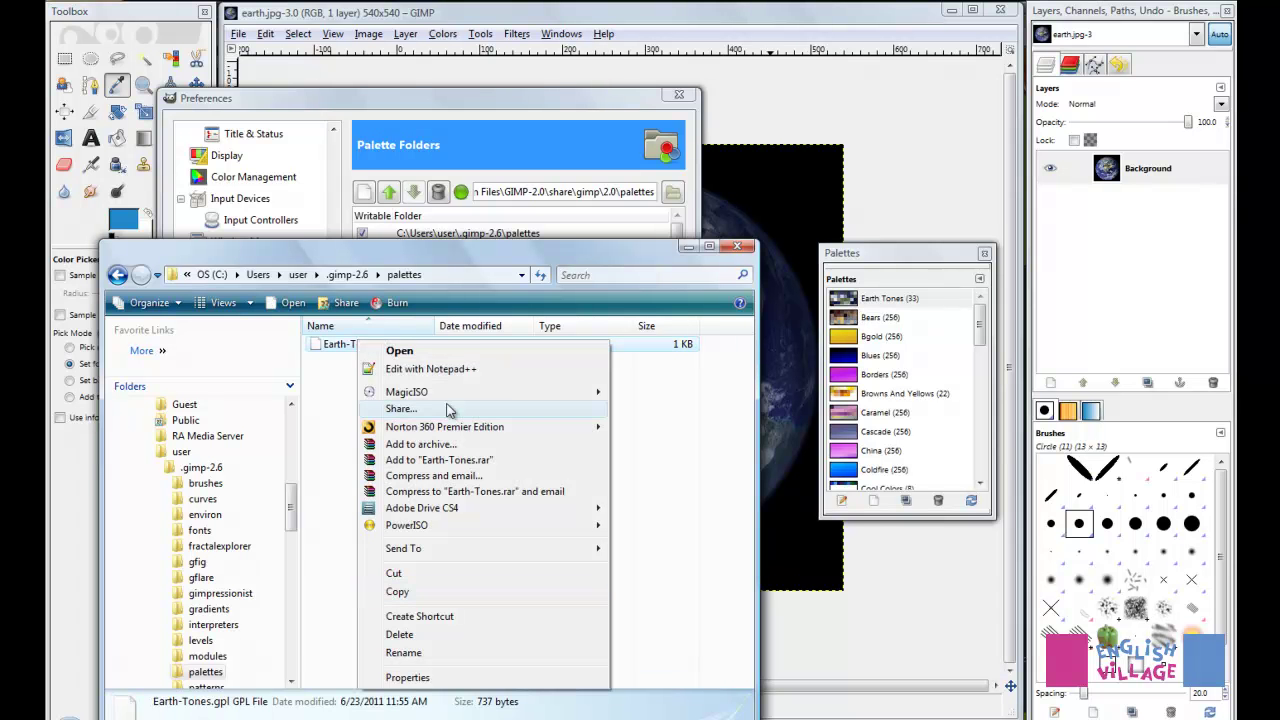
left_click(677, 418)
left_click(434, 483)
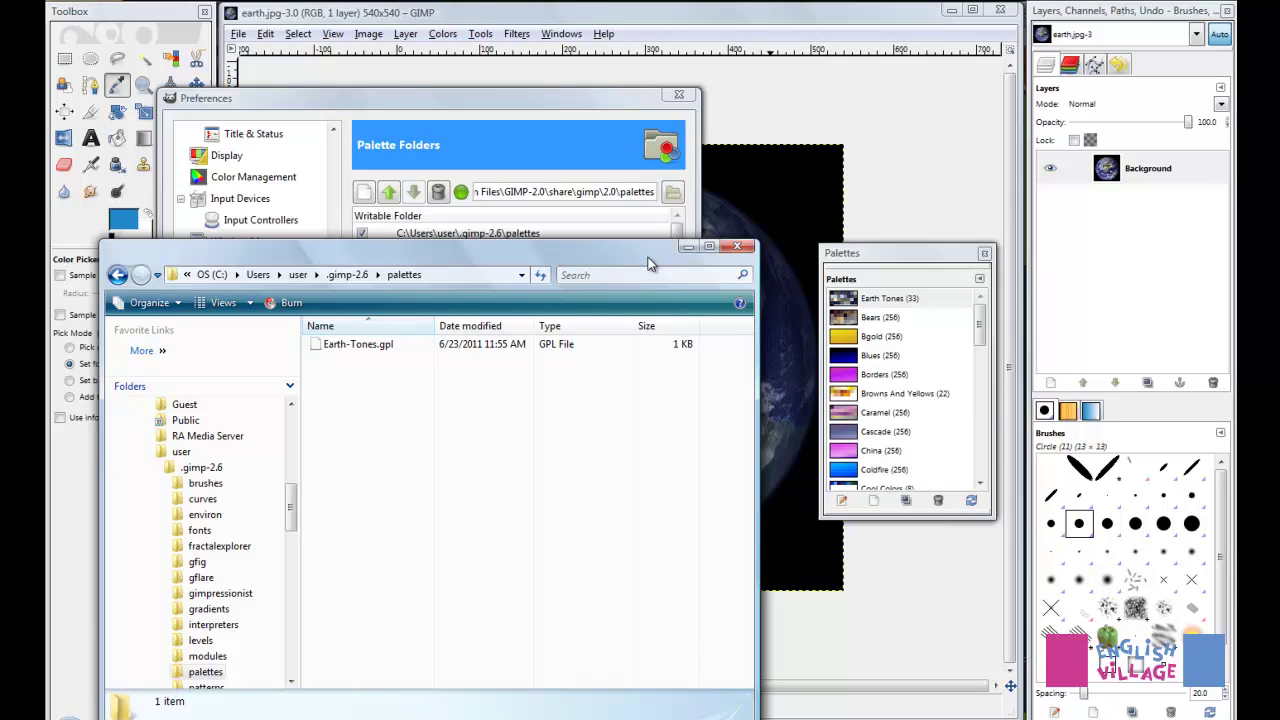
mouse_move(648, 262)
left_mouse_down()
mouse_move(1079, 207)
mouse_move(967, 322)
left_mouse_up()
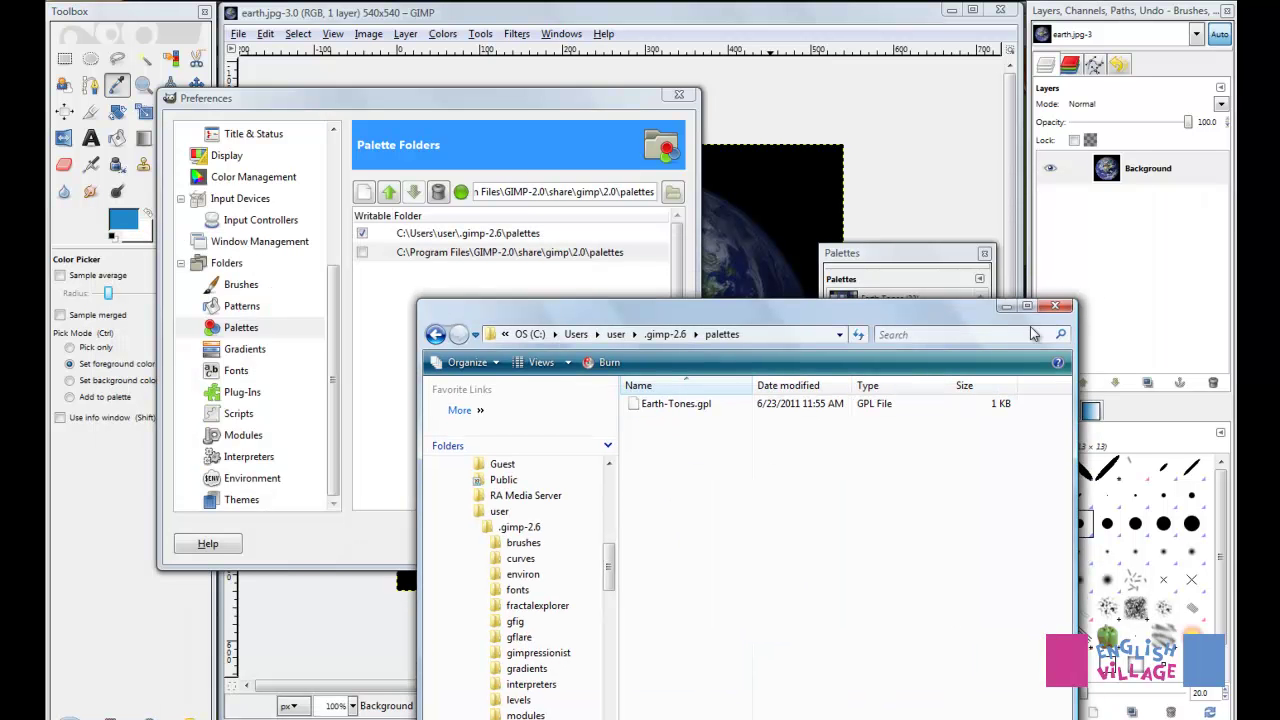
left_click(410, 105)
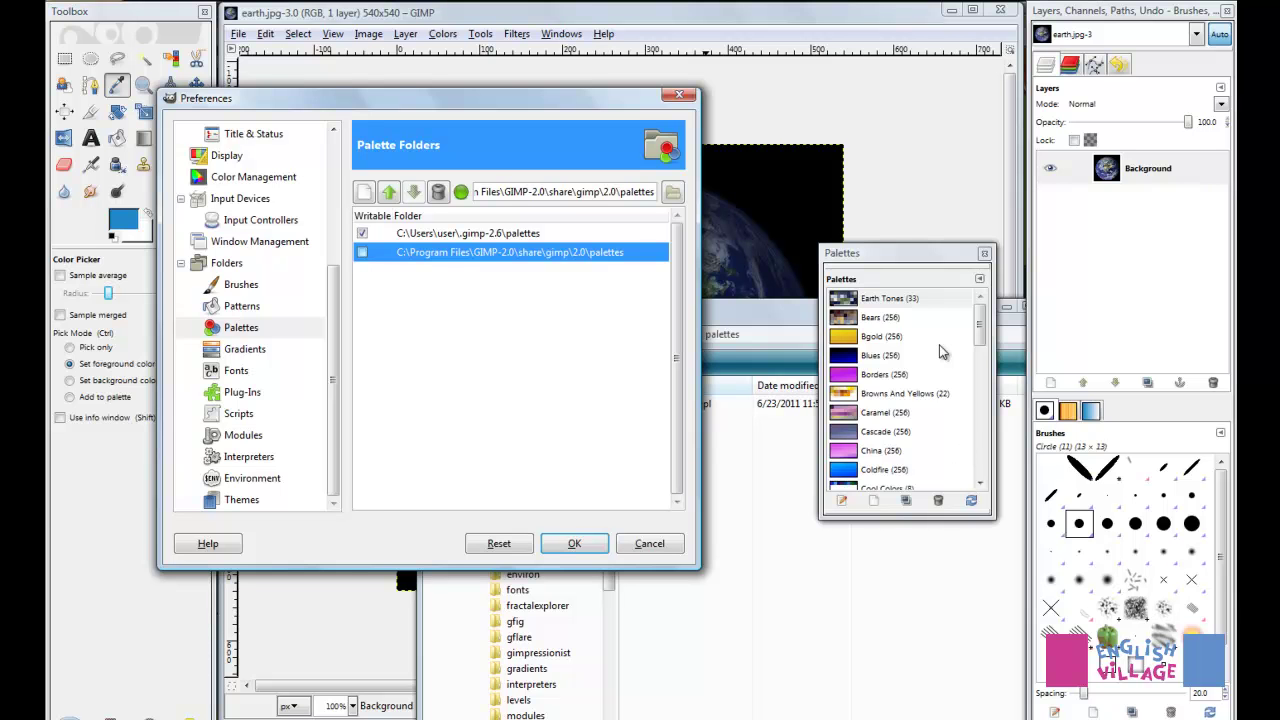
- Open a second Explorer window at C:\Program Files
key("super")
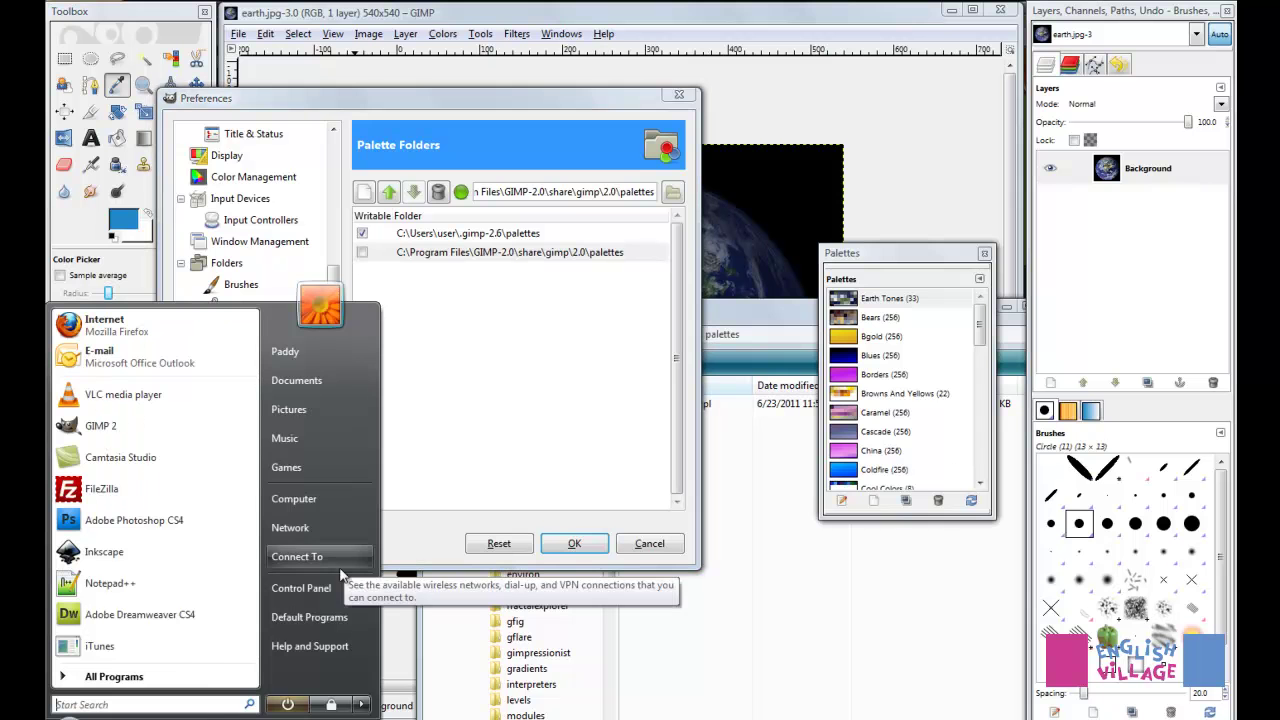
left_click(296, 381)
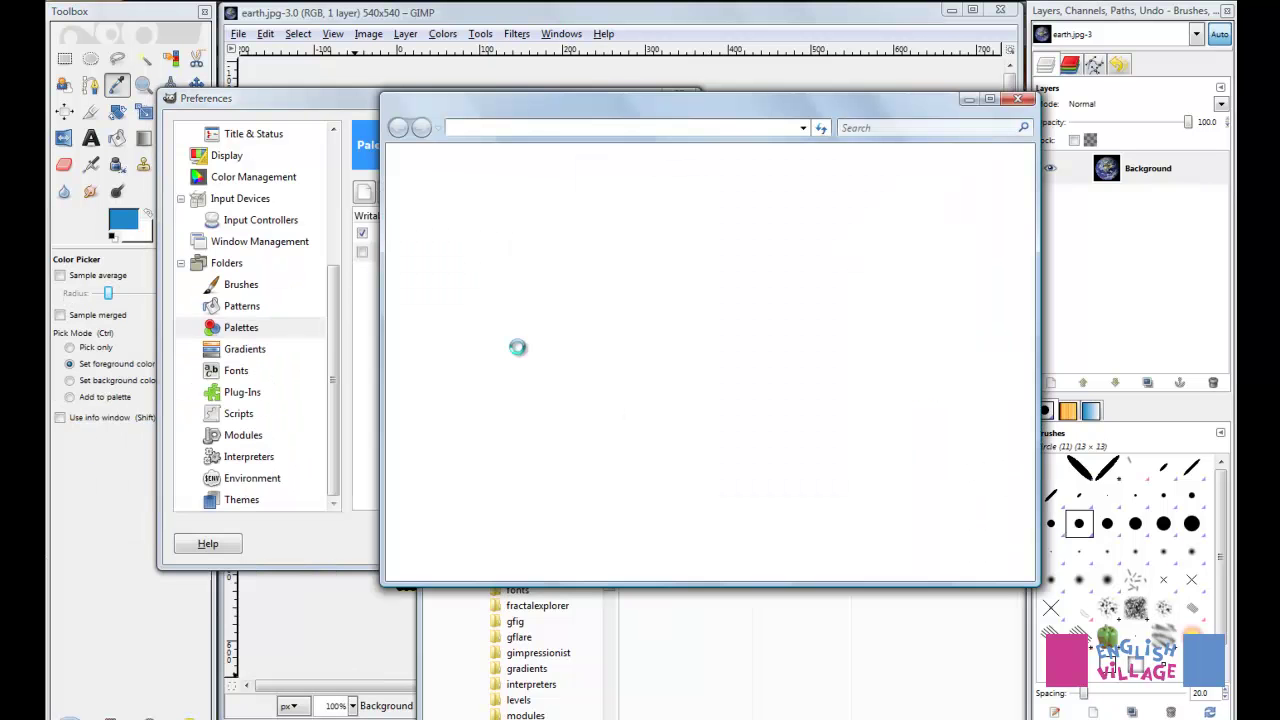
double_click(648, 222)
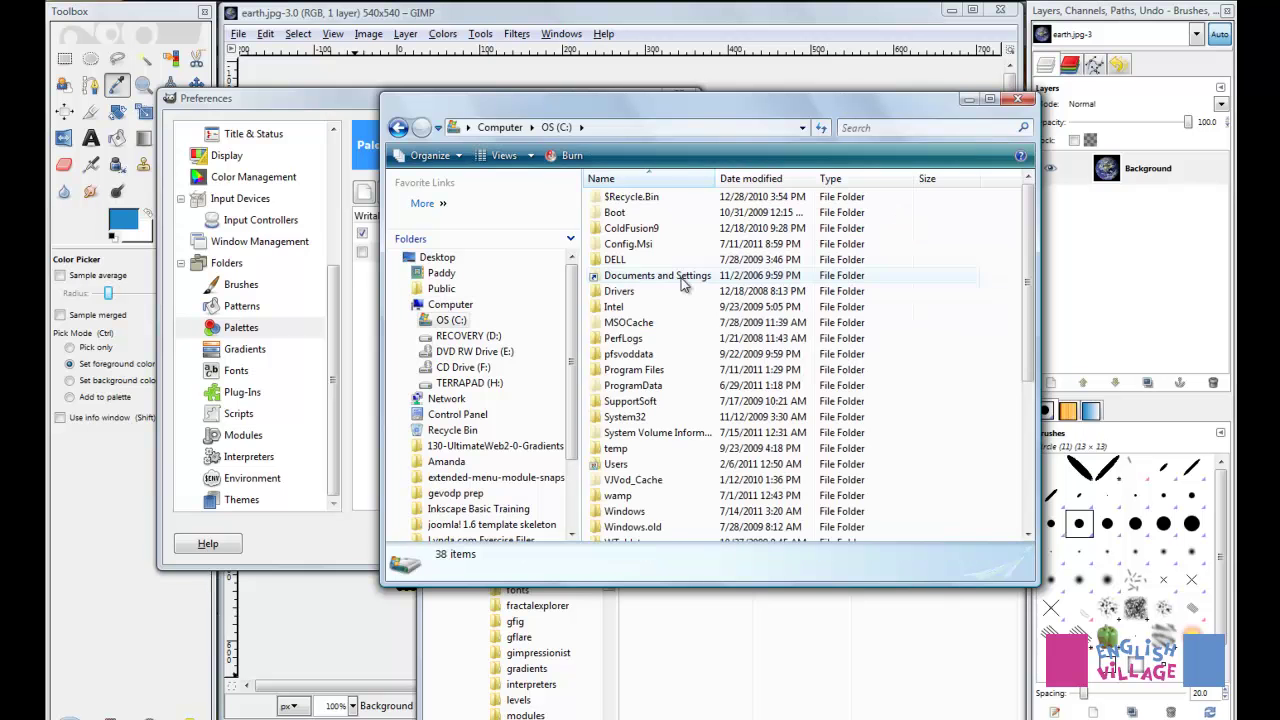
double_click(634, 385)
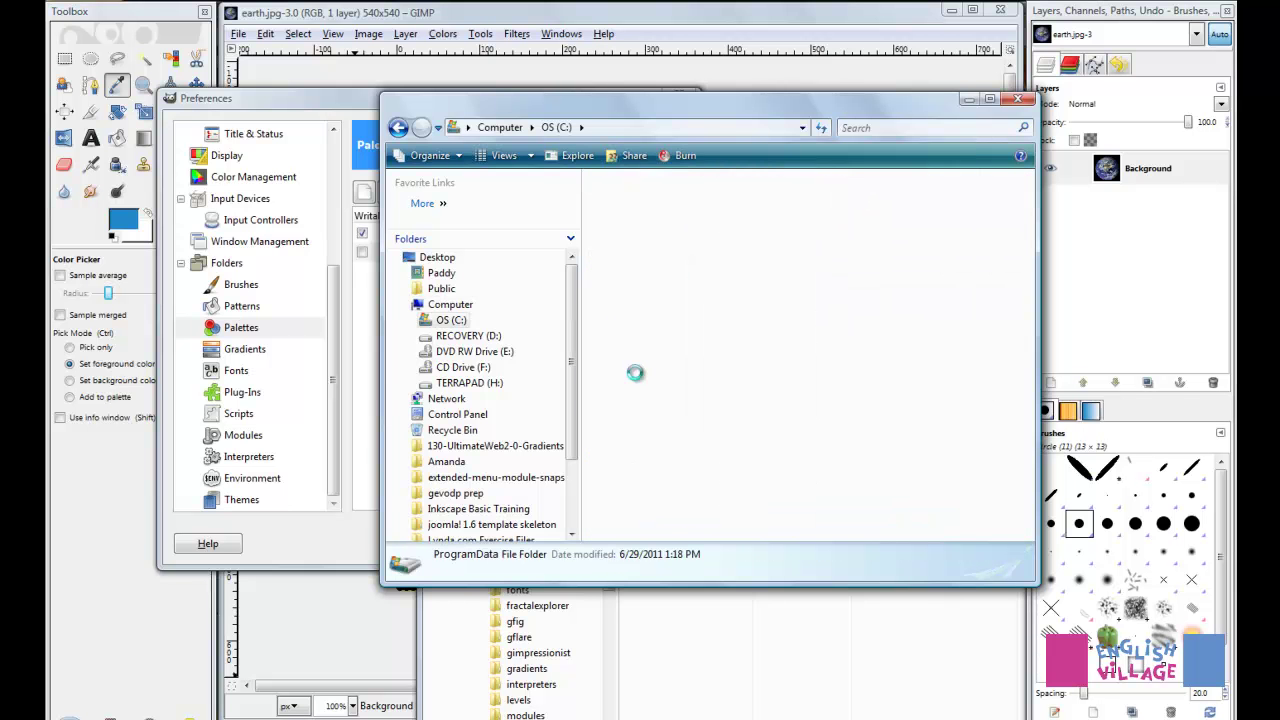
left_click_drag(617, 193, 534, 283)
scroll(493, 613, "down", 6)
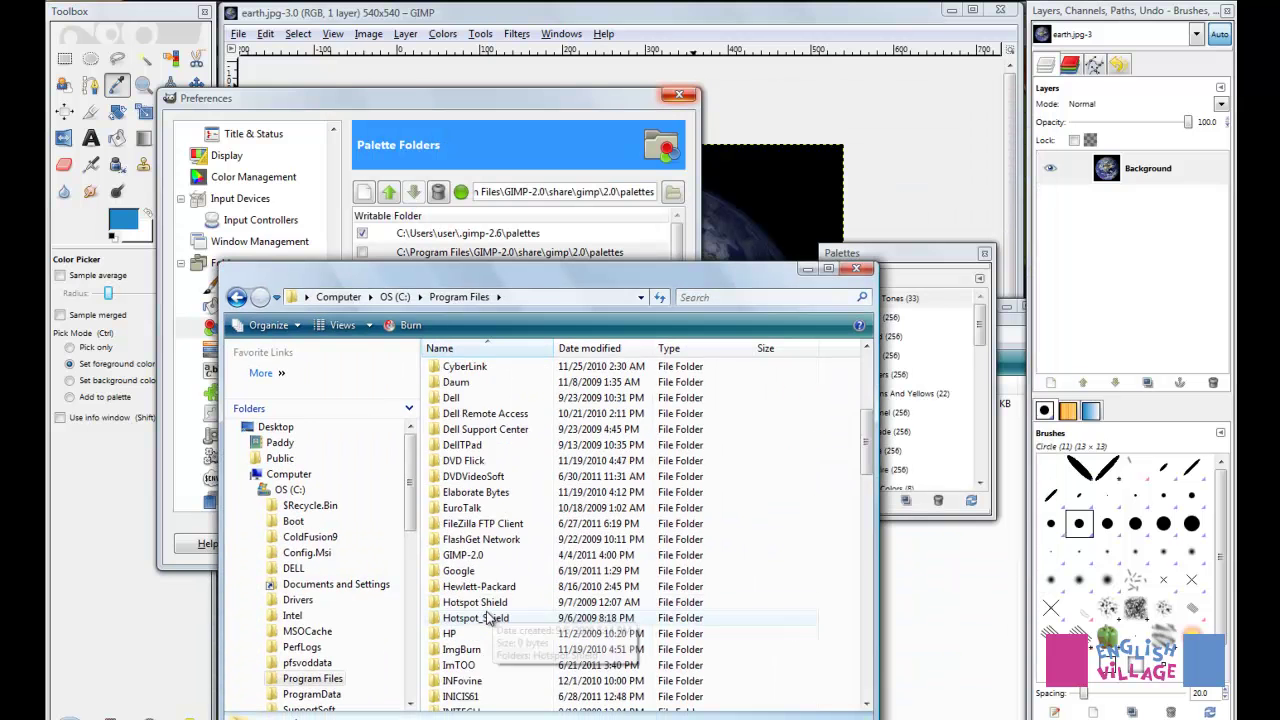
- Navigate to GIMP-2.0\share\gimp\2.0\palettes to list the built-in .gpl palettes
double_click(463, 555)
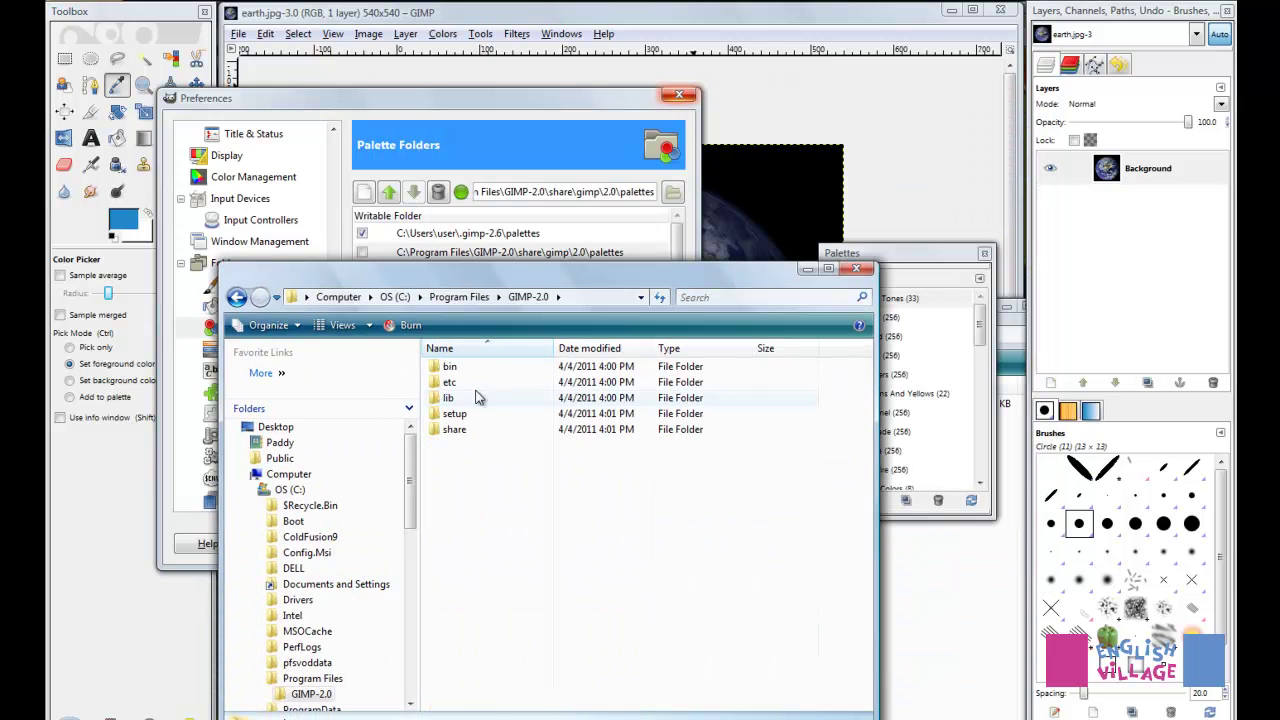
left_click(453, 430)
double_click(455, 430)
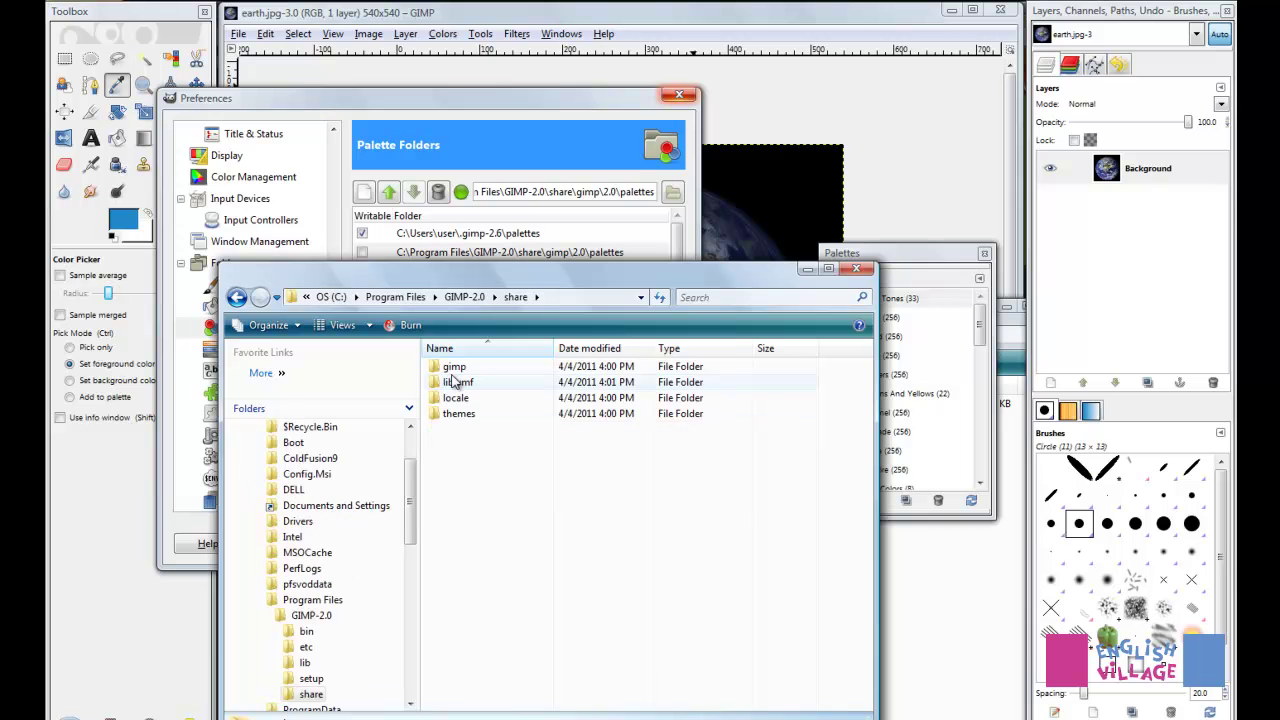
left_click(461, 372)
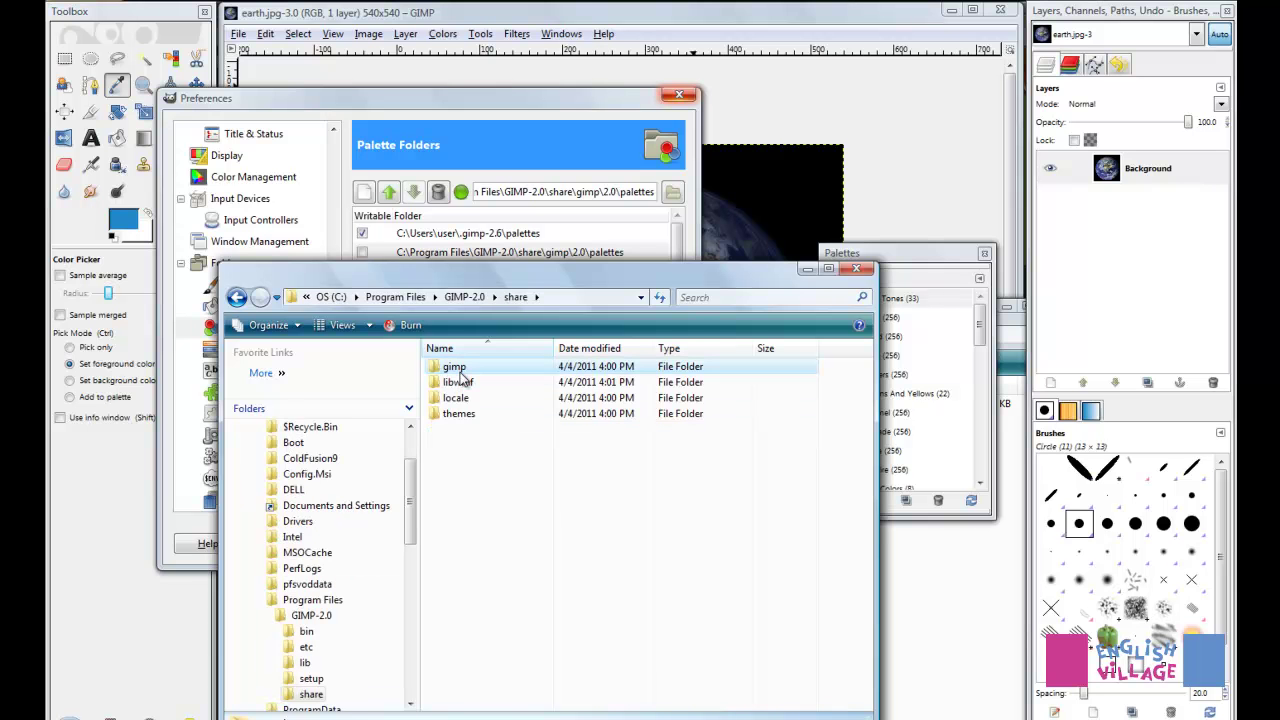
double_click(448, 368)
double_click(447, 368)
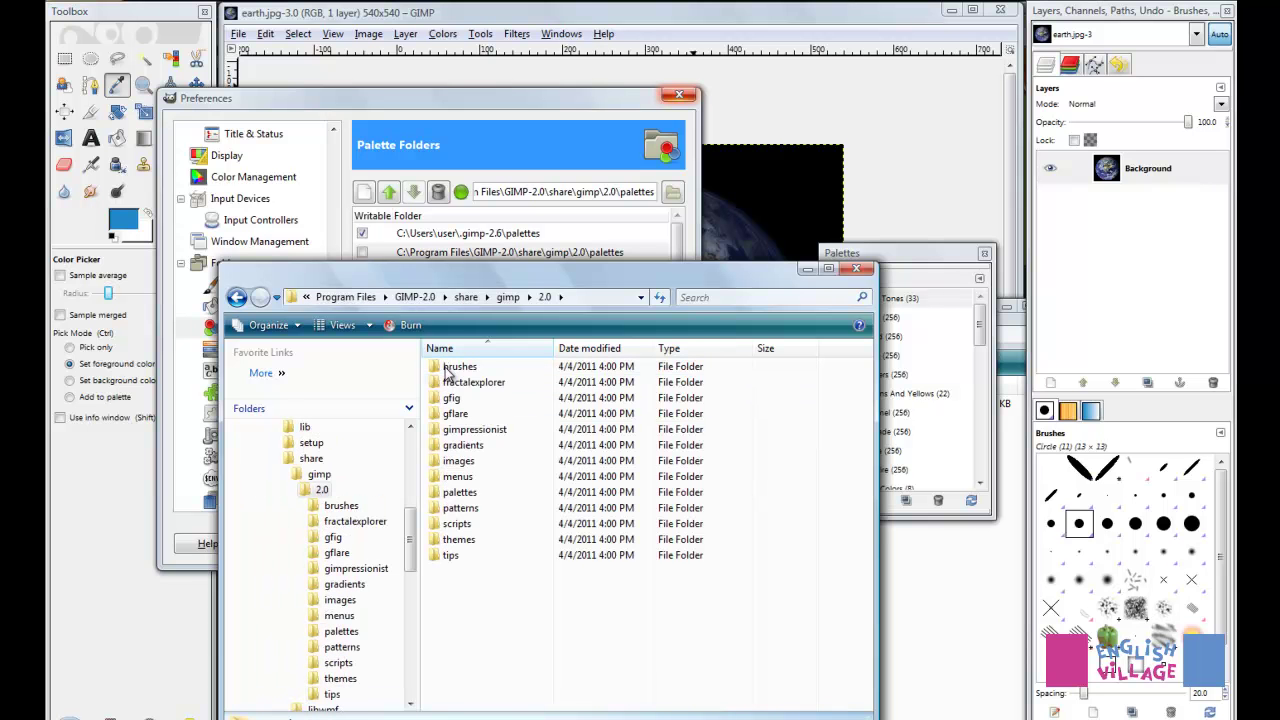
double_click(459, 492)
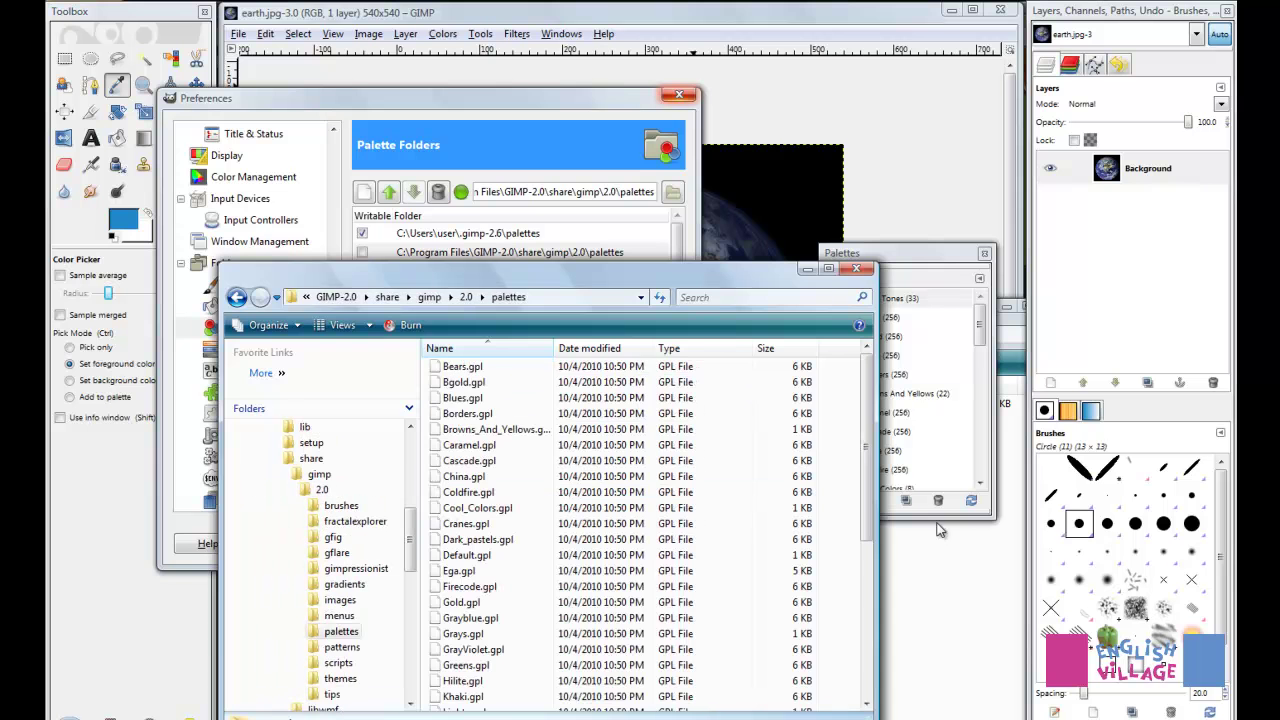
left_click_drag(717, 280, 628, 177)
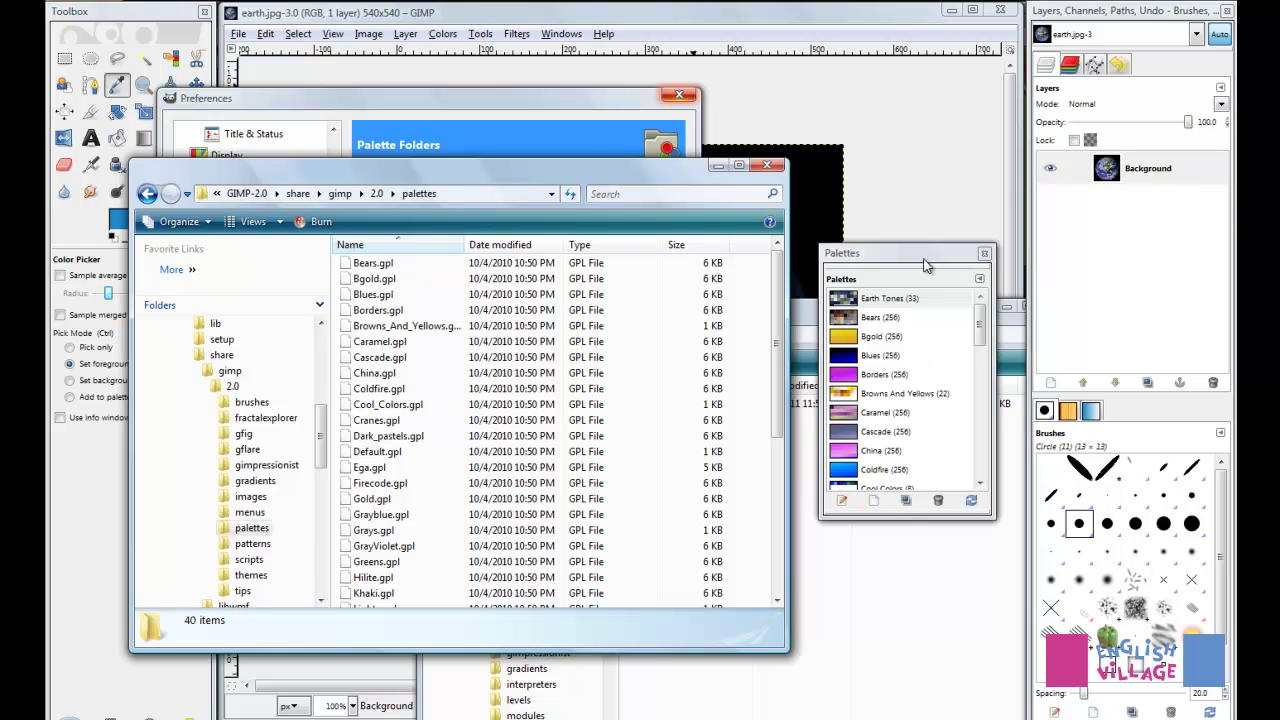
- Move the Palettes dock, minimize the built-in palettes window, and raise the Preferences dialog
mouse_move(930, 263)
left_mouse_down()
mouse_move(898, 190)
mouse_move(907, 178)
left_mouse_up()
left_click(760, 181)
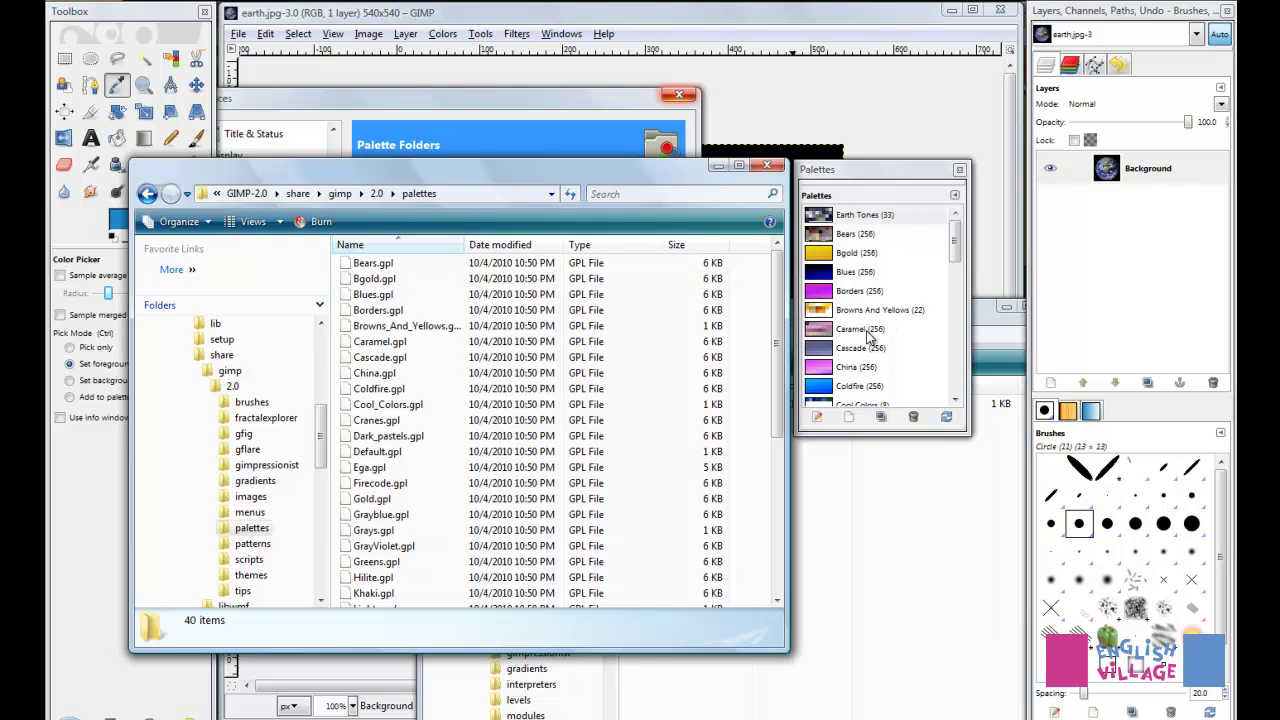
left_click(718, 165)
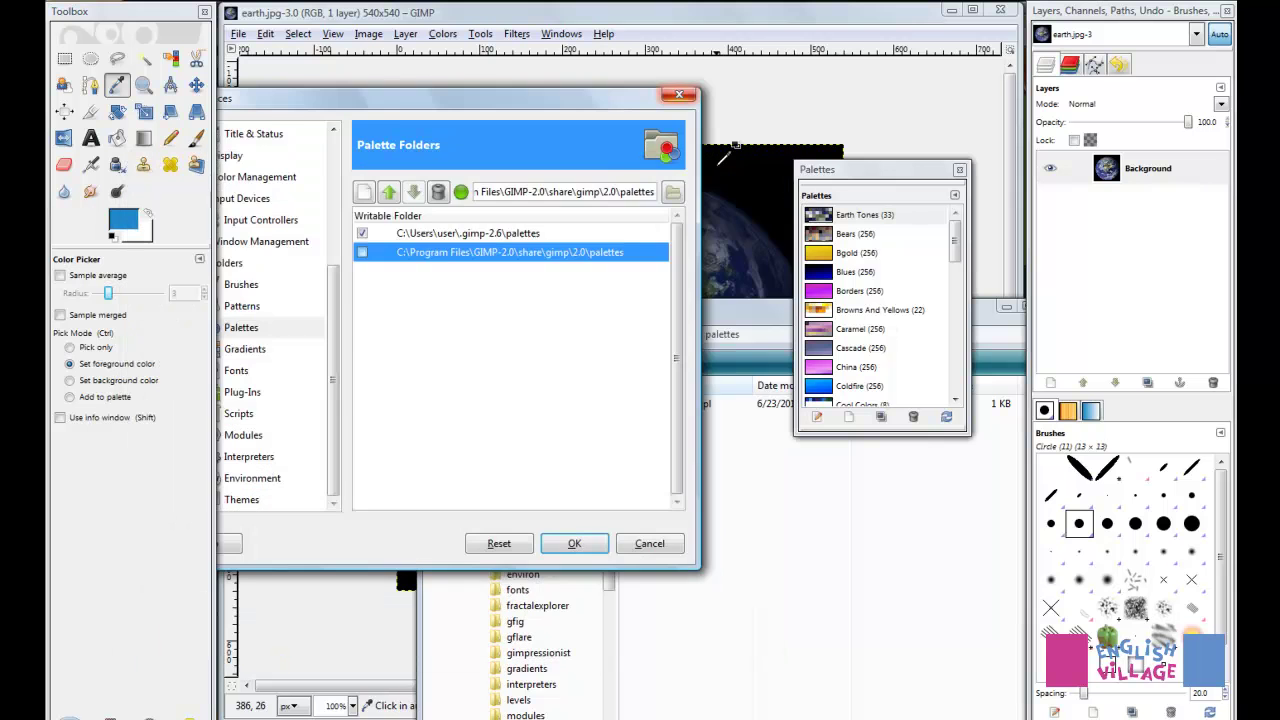
mouse_move(546, 118)
left_mouse_down()
mouse_move(650, 64)
mouse_move(603, 26)
left_mouse_up()
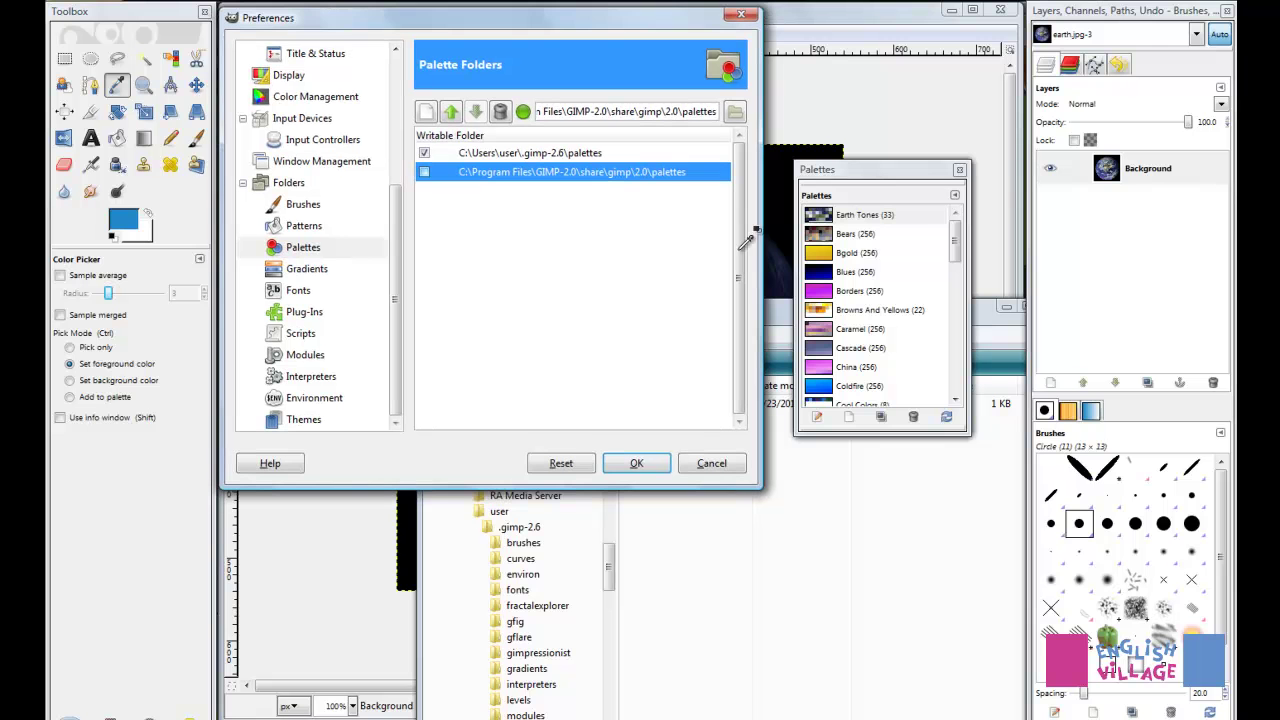